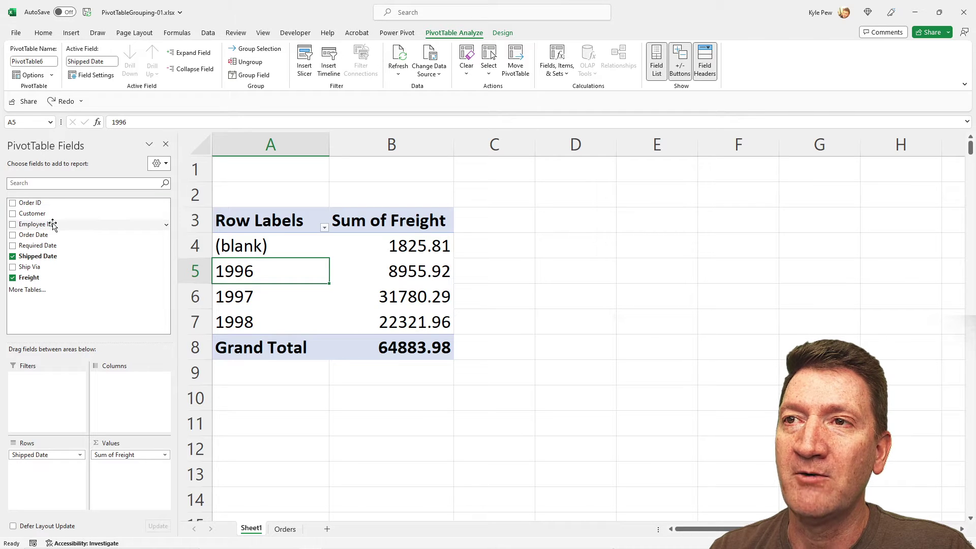
Add Employee ID as a row field beneath Shipped Date, listing IDs 1–9 per year
{"action": "left_click_drag", "start_coordinate": [40, 224], "coordinate": [42, 477]}
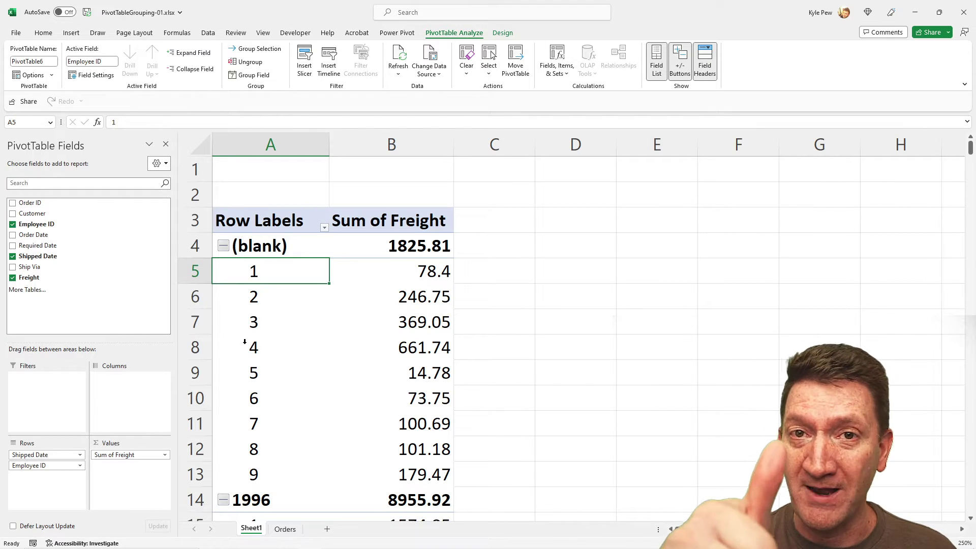
{"action": "left_click", "coordinate": [224, 245]}
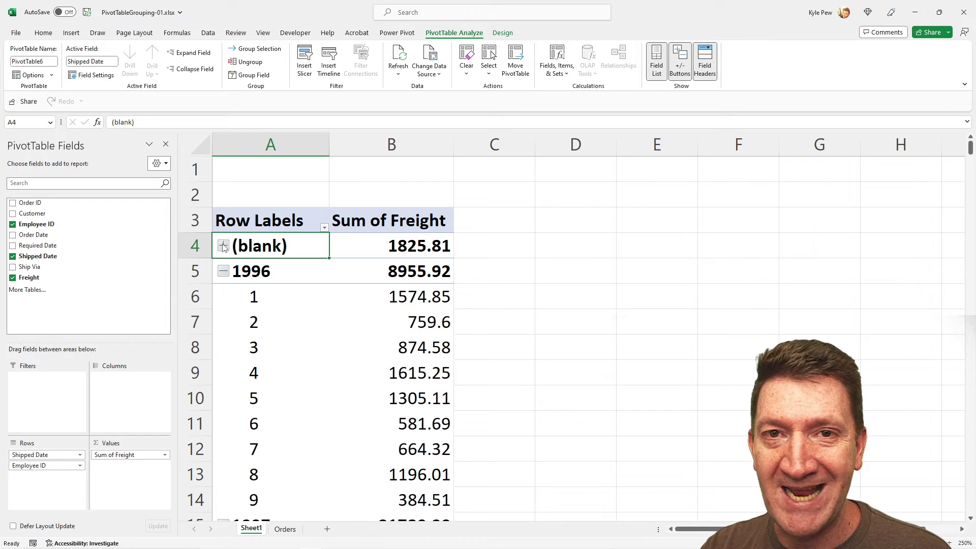
{"action": "left_click", "coordinate": [223, 246]}
{"action": "left_click", "coordinate": [223, 246]}
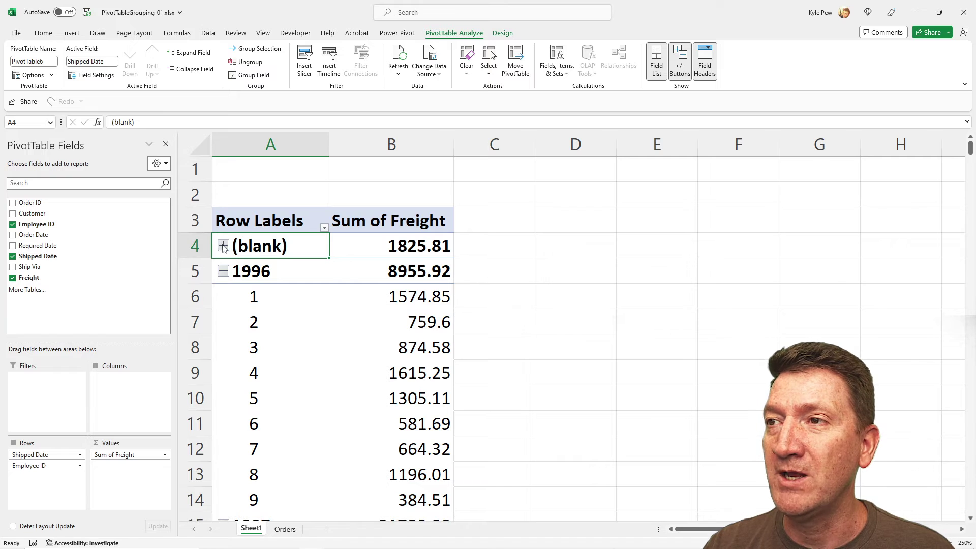
{"action": "left_click", "coordinate": [227, 248]}
{"action": "left_click", "coordinate": [227, 249]}
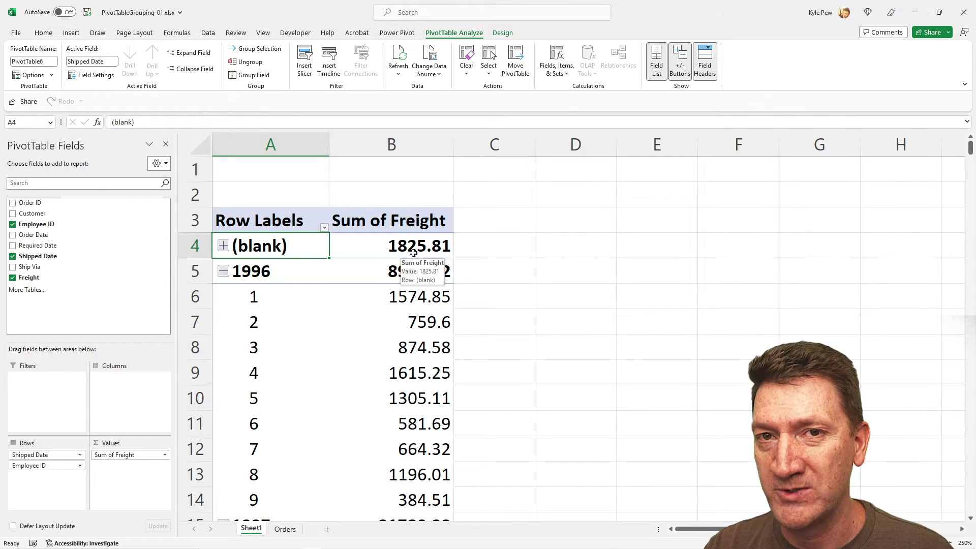
{"action": "left_click", "coordinate": [224, 248]}
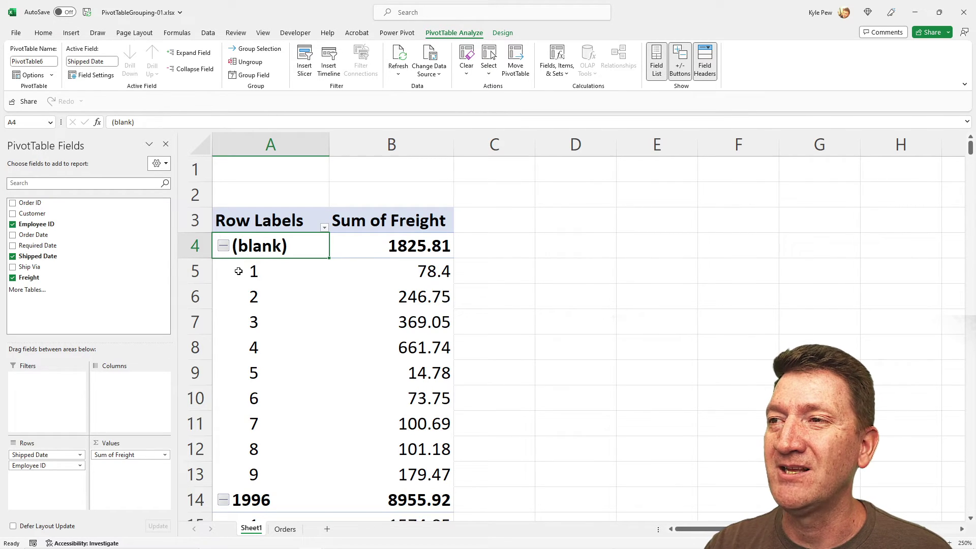
Select the Employee ID 1–4 items in every year group and scroll to verify the selection
{"action": "left_click", "coordinate": [224, 268]}
{"action": "mouse_move", "coordinate": [224, 268]}
{"action": "left_mouse_down"}
{"action": "mouse_move", "coordinate": [224, 348]}
{"action": "mouse_move", "coordinate": [224, 339]}
{"action": "left_mouse_up"}
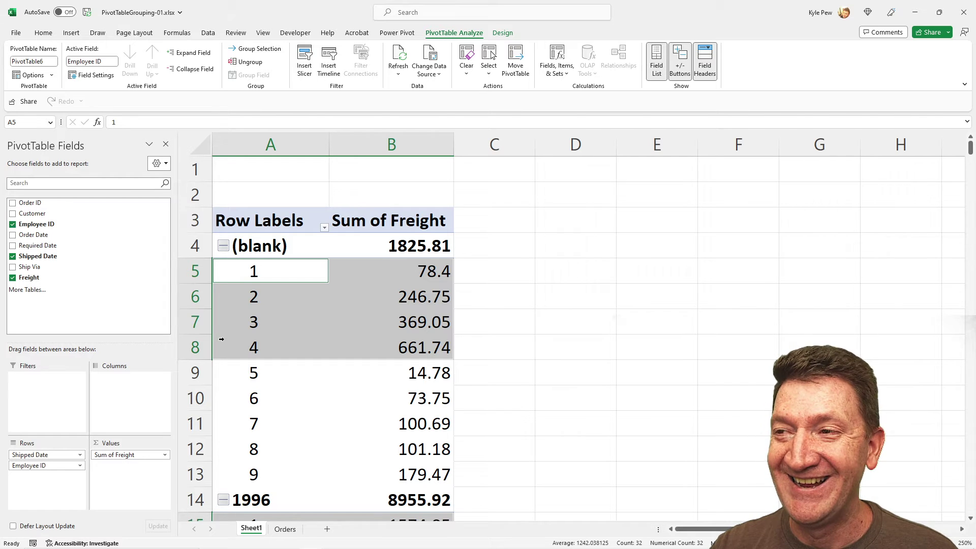
{"action": "scroll", "coordinate": [244, 328], "scroll_direction": "down", "scroll_amount": 3}
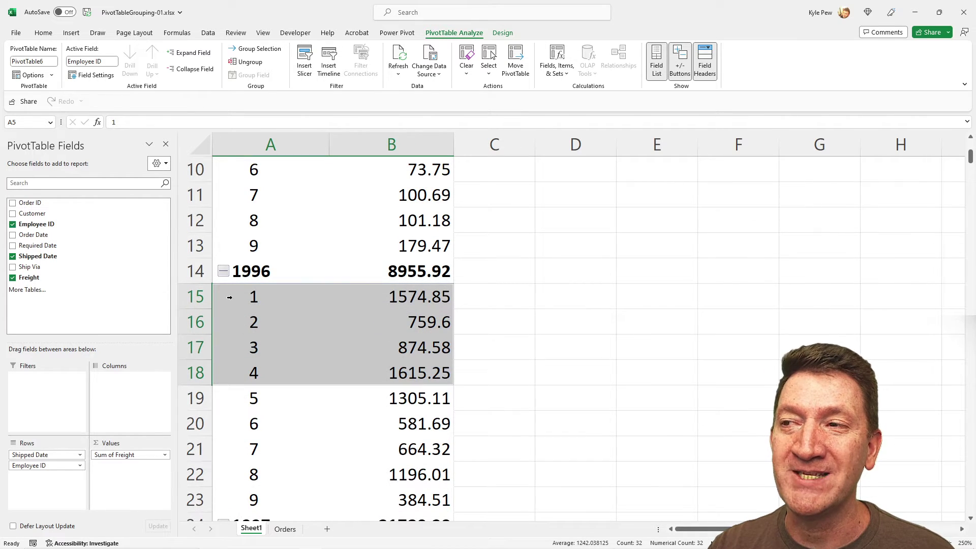
{"action": "scroll", "coordinate": [237, 358], "scroll_direction": "down", "scroll_amount": 4}
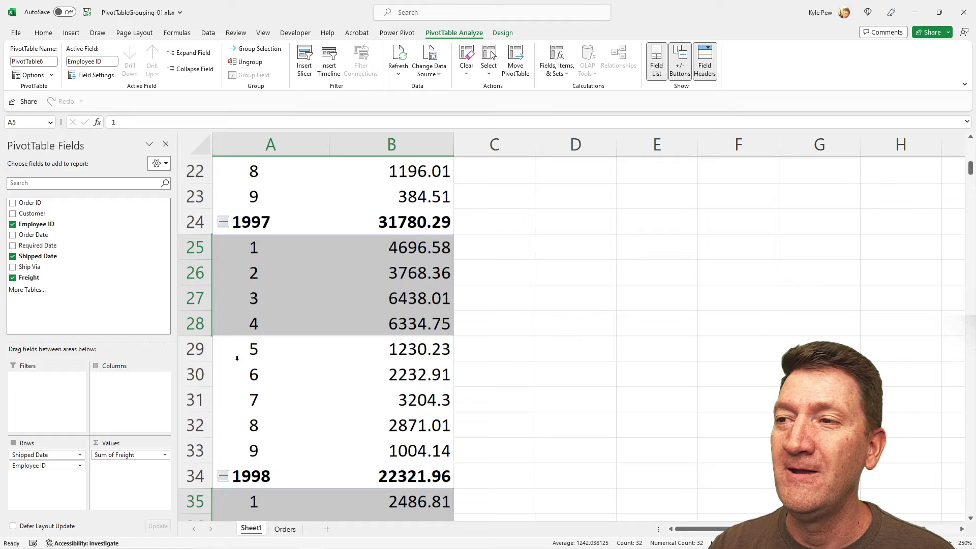
{"action": "scroll", "coordinate": [239, 360], "scroll_direction": "down", "scroll_amount": 2}
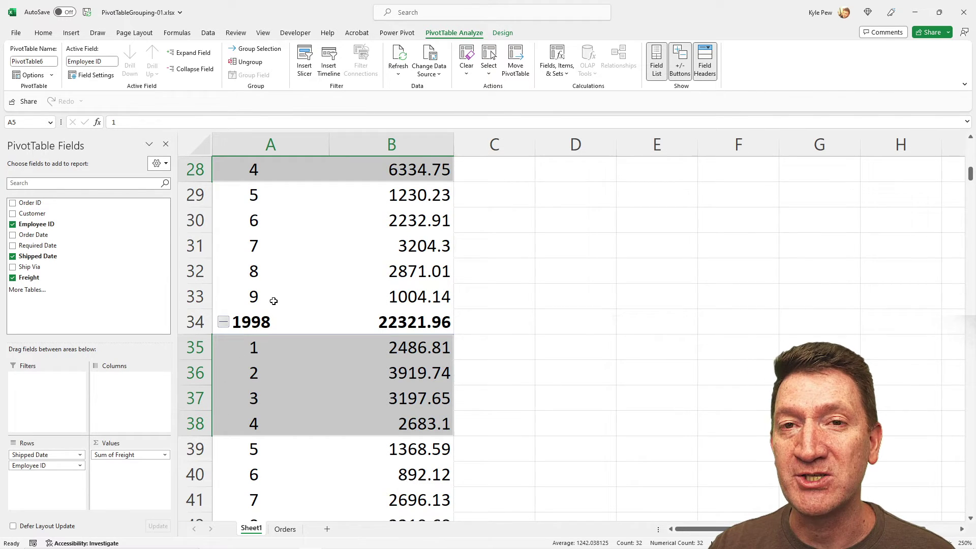
{"action": "scroll", "coordinate": [290, 305], "scroll_direction": "up", "scroll_amount": 7}
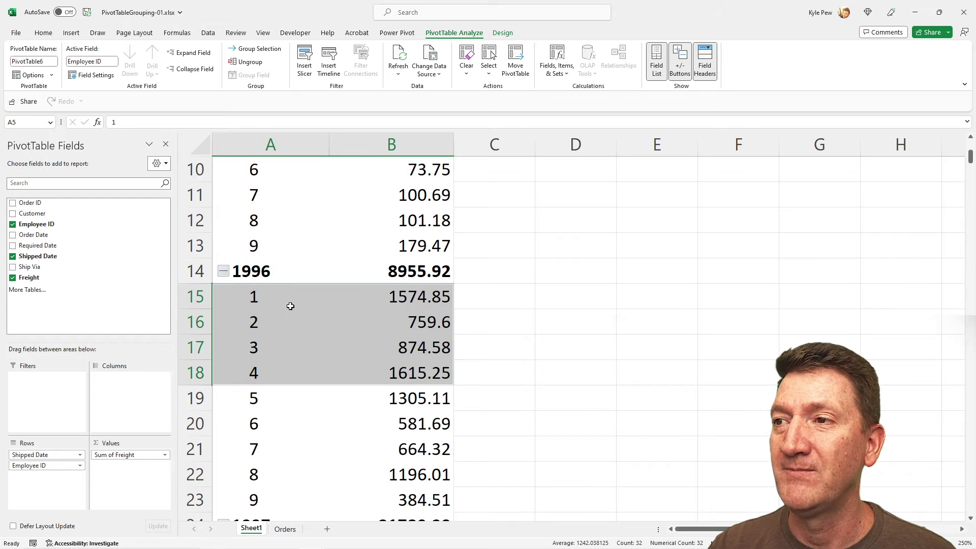
{"action": "scroll", "coordinate": [290, 305], "scroll_direction": "up", "scroll_amount": 2}
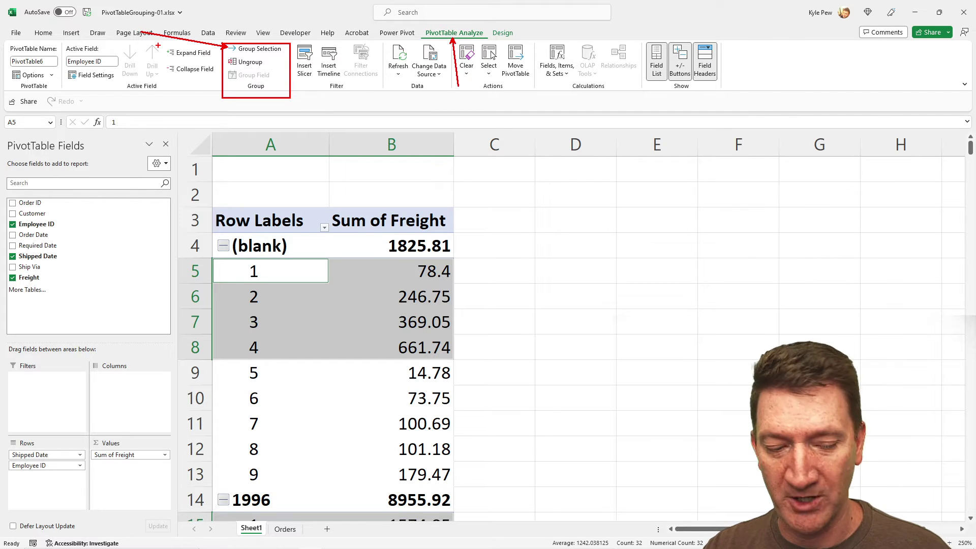
Group the selected employees 1–4 into Group1, adding an Employee ID2 field
{"action": "left_click", "coordinate": [243, 51]}
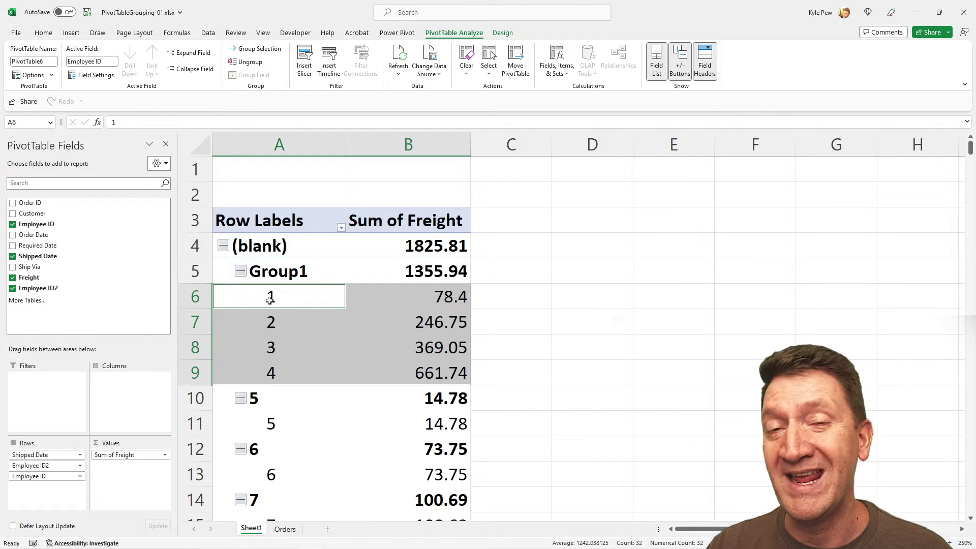
{"action": "scroll", "coordinate": [283, 376], "scroll_direction": "down", "scroll_amount": 2}
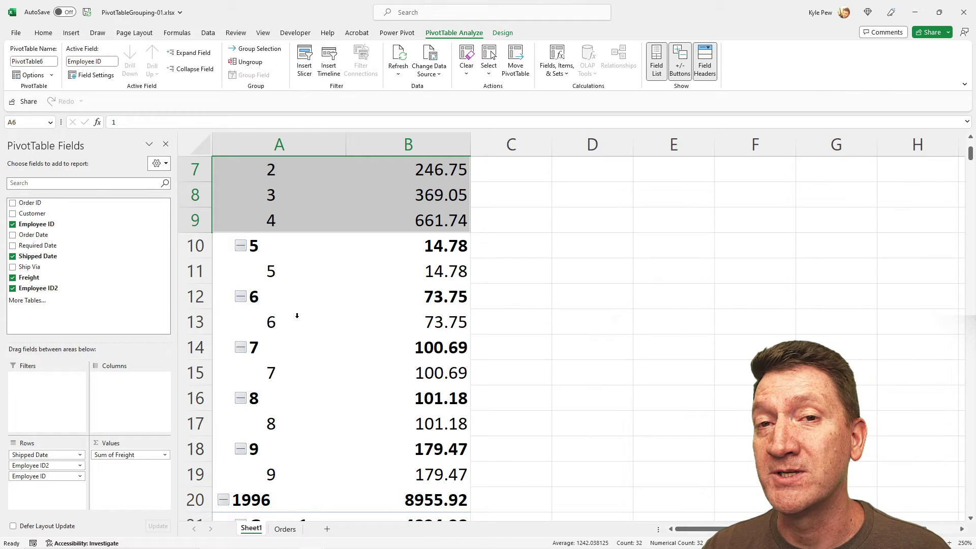
Select employees 5, 6 and 7 and group them as Group2
{"action": "left_click", "coordinate": [222, 246]}
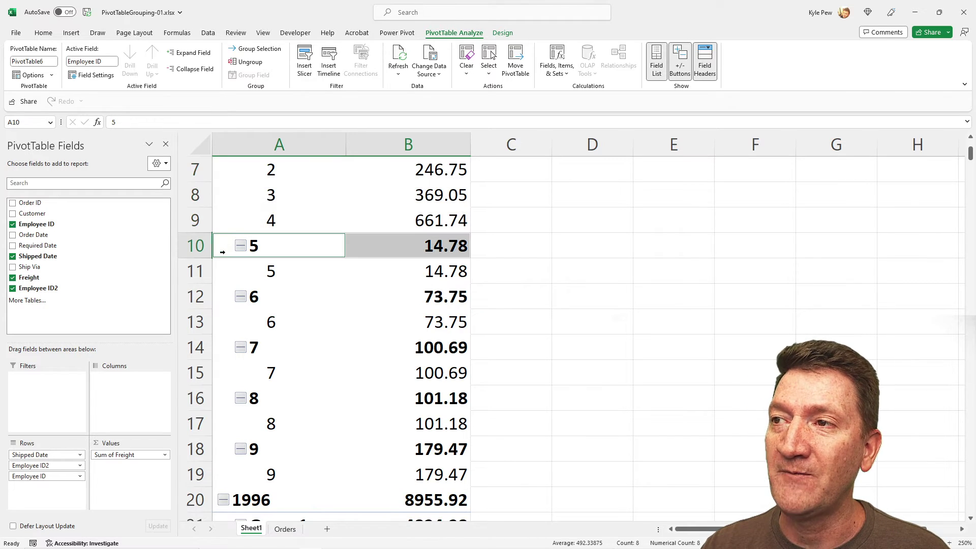
{"action": "left_click", "coordinate": [223, 272]}
{"action": "left_click", "coordinate": [224, 322], "text": "ctrl"}
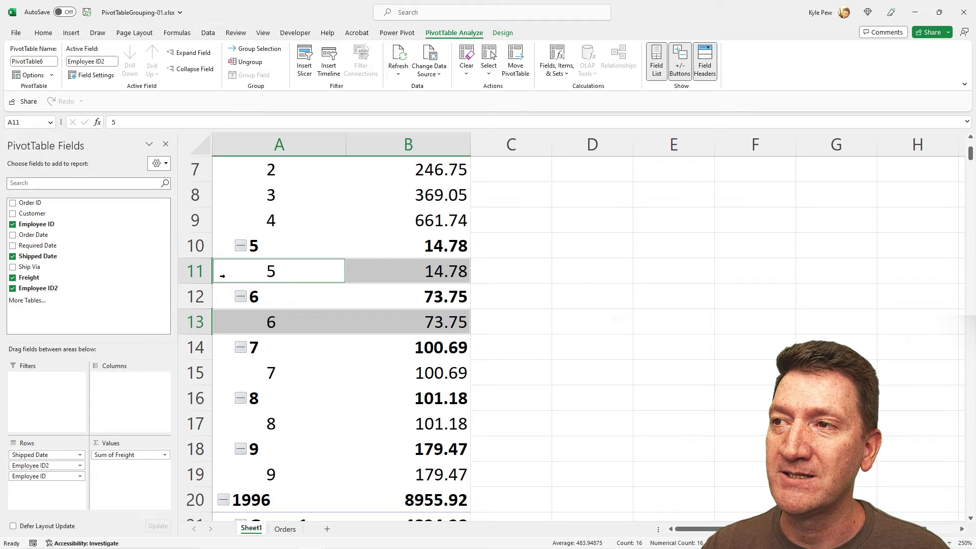
{"action": "left_click", "coordinate": [222, 246]}
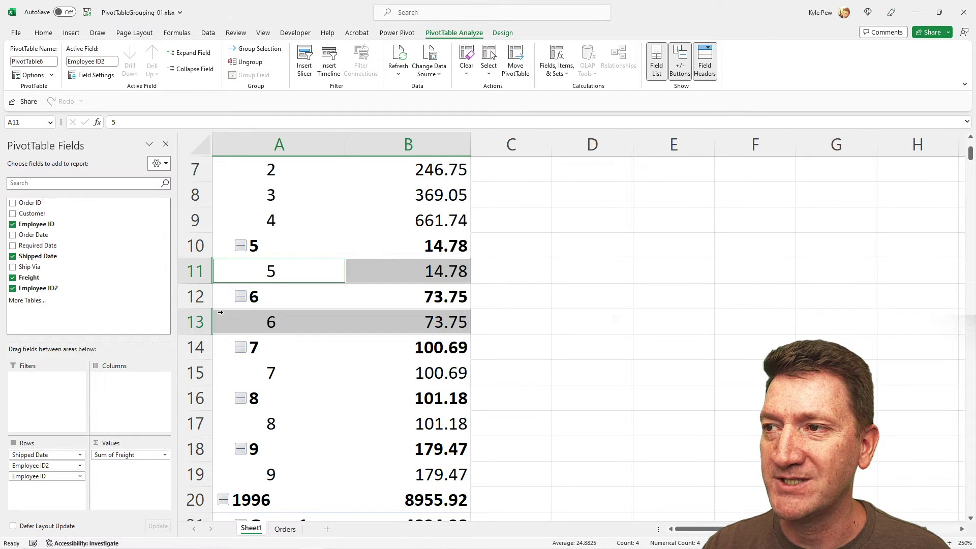
{"action": "left_click", "coordinate": [214, 380], "text": "ctrl"}
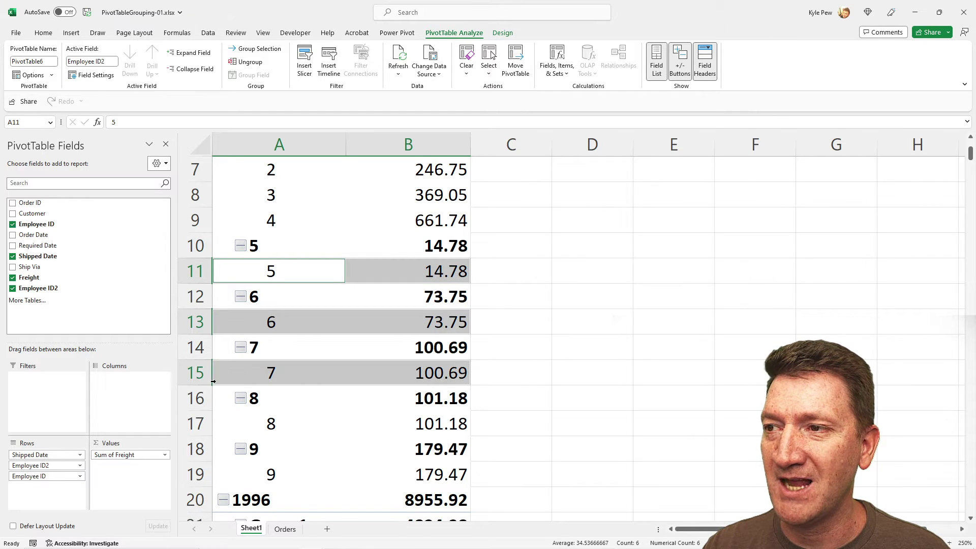
{"action": "left_click", "coordinate": [213, 423], "text": "ctrl"}
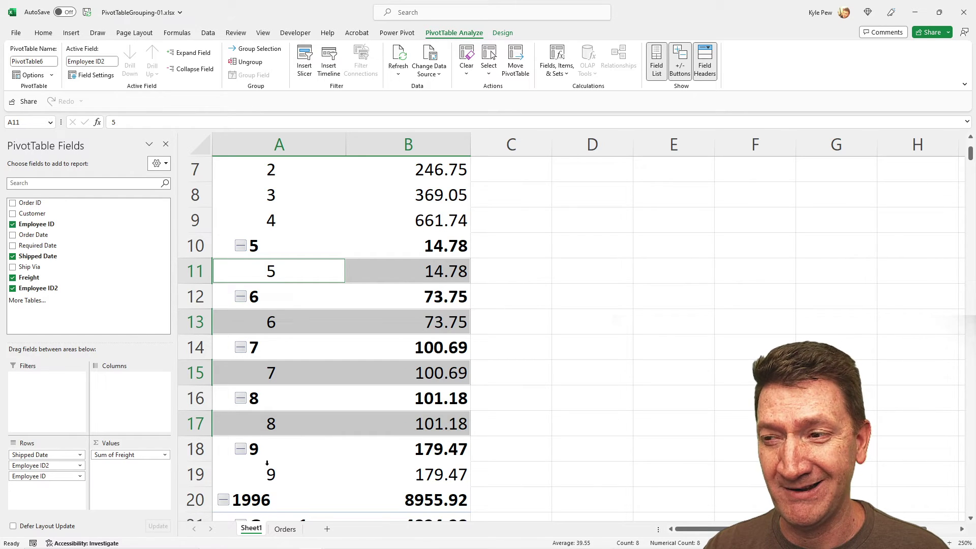
{"action": "left_click_drag", "start_coordinate": [224, 267], "coordinate": [224, 320]}
{"action": "left_click", "coordinate": [222, 245]}
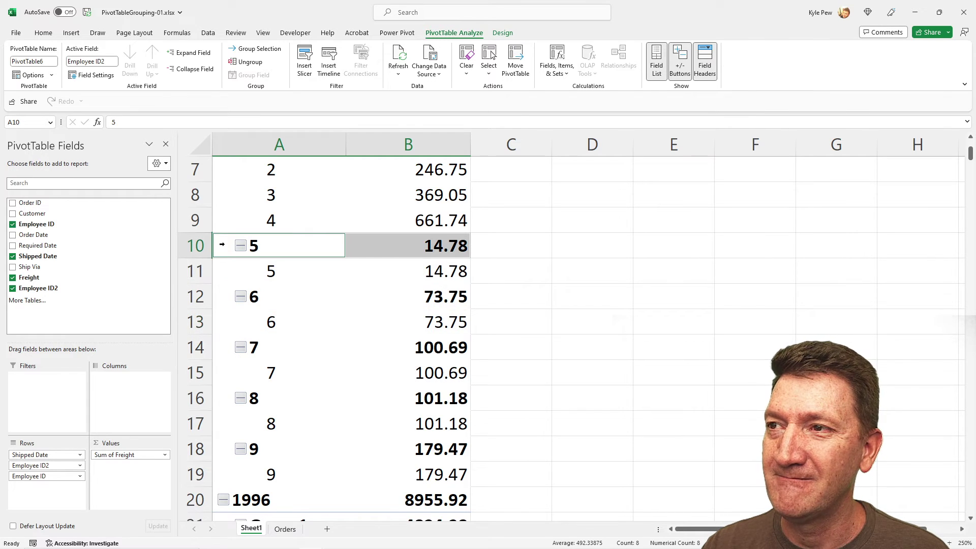
{"action": "left_click", "coordinate": [222, 269]}
{"action": "left_click", "coordinate": [222, 319], "text": "ctrl"}
{"action": "left_click", "coordinate": [221, 364], "text": "ctrl"}
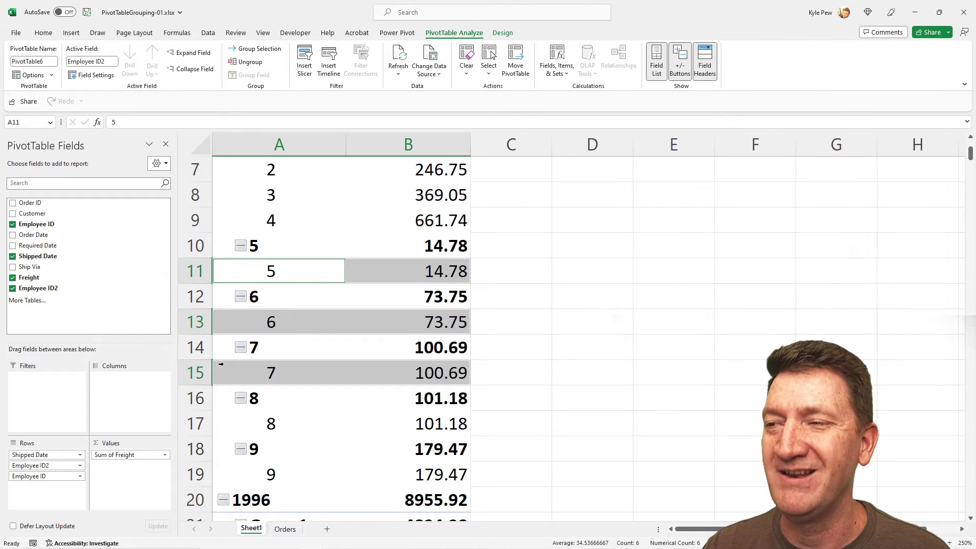
{"action": "left_click", "coordinate": [252, 49]}
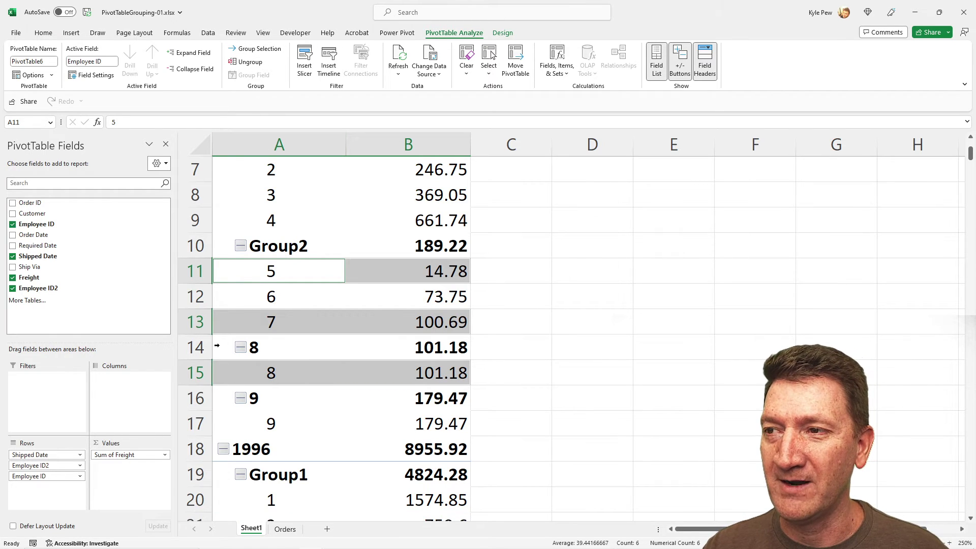
Select employees 8 and 9 and group them as Group3
{"action": "left_click", "coordinate": [219, 371]}
{"action": "left_click", "coordinate": [219, 423], "text": "ctrl"}
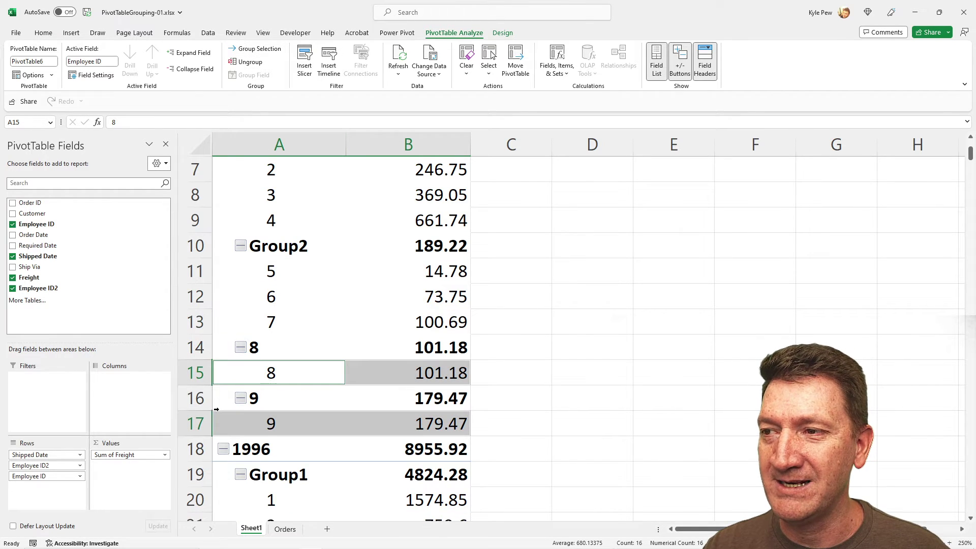
{"action": "left_click", "coordinate": [257, 49]}
{"action": "scroll", "coordinate": [313, 298], "scroll_direction": "up", "scroll_amount": 2}
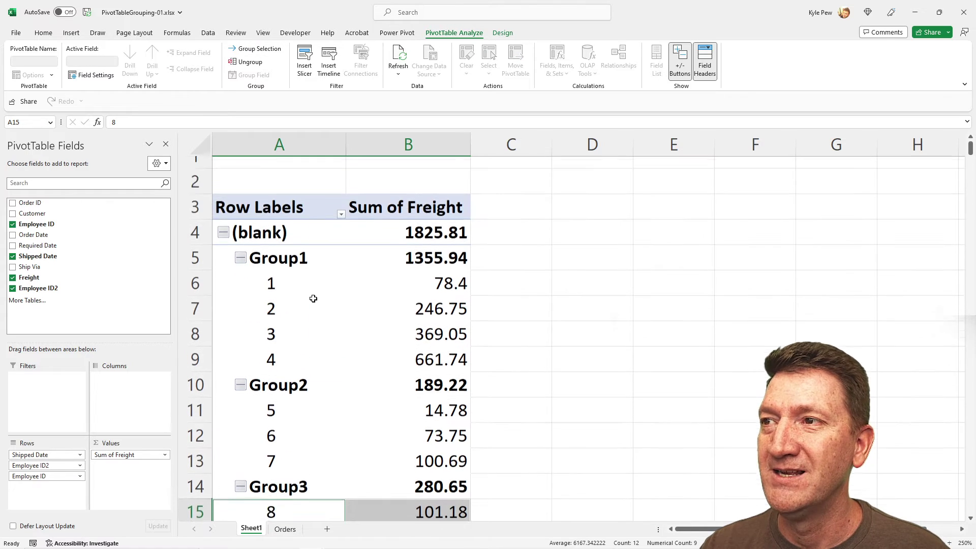
{"action": "scroll", "coordinate": [314, 299], "scroll_direction": "down", "scroll_amount": 6}
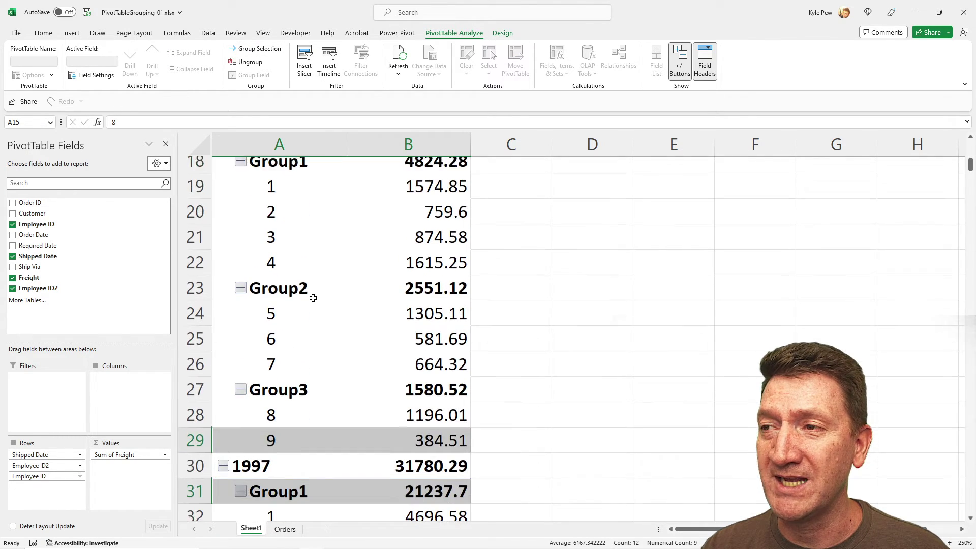
{"action": "scroll", "coordinate": [313, 298], "scroll_direction": "down", "scroll_amount": 4}
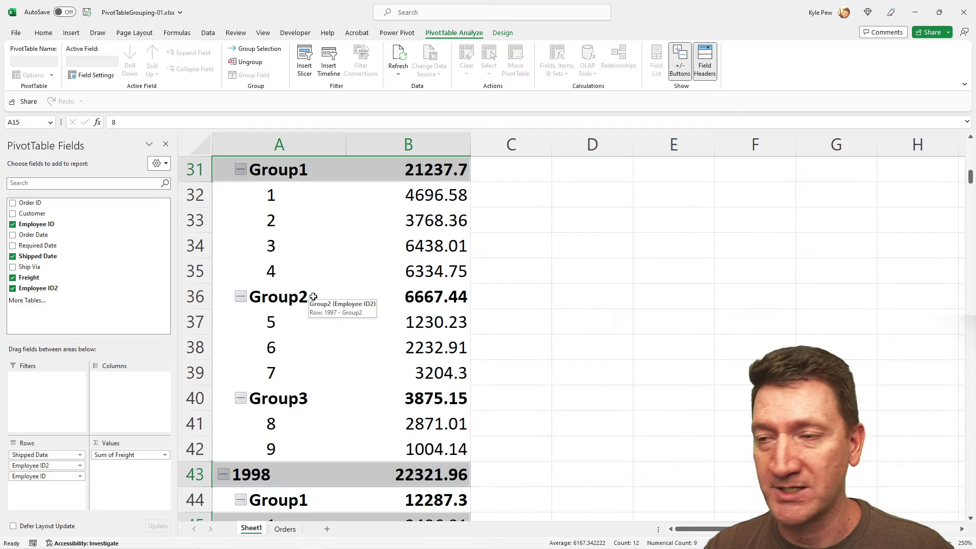
{"action": "scroll", "coordinate": [313, 297], "scroll_direction": "down", "scroll_amount": 3}
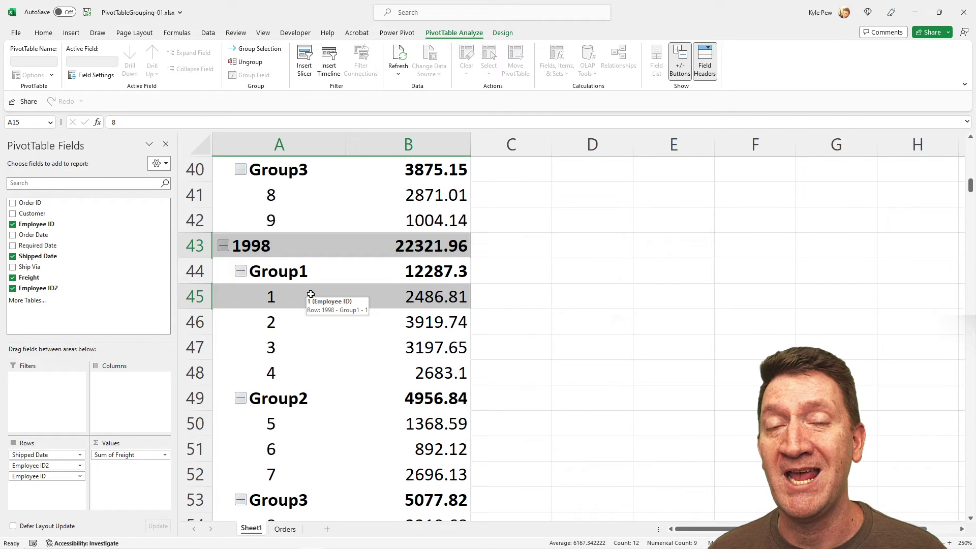
{"action": "scroll", "coordinate": [296, 274], "scroll_direction": "up", "scroll_amount": 13}
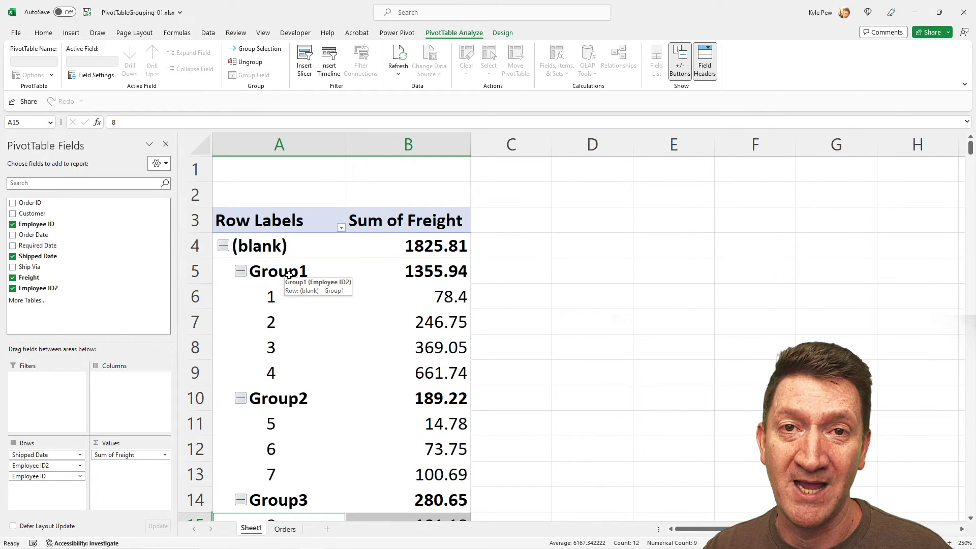
Rename the Group1 label to A TEAM
{"action": "left_click", "coordinate": [262, 273]}
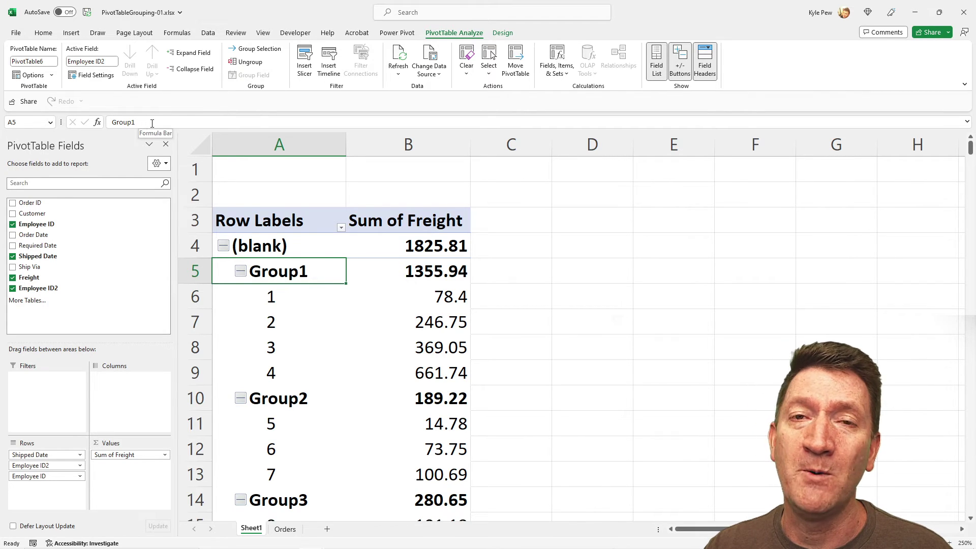
{"action": "left_click", "coordinate": [171, 124]}
{"action": "double_click", "coordinate": [171, 124]}
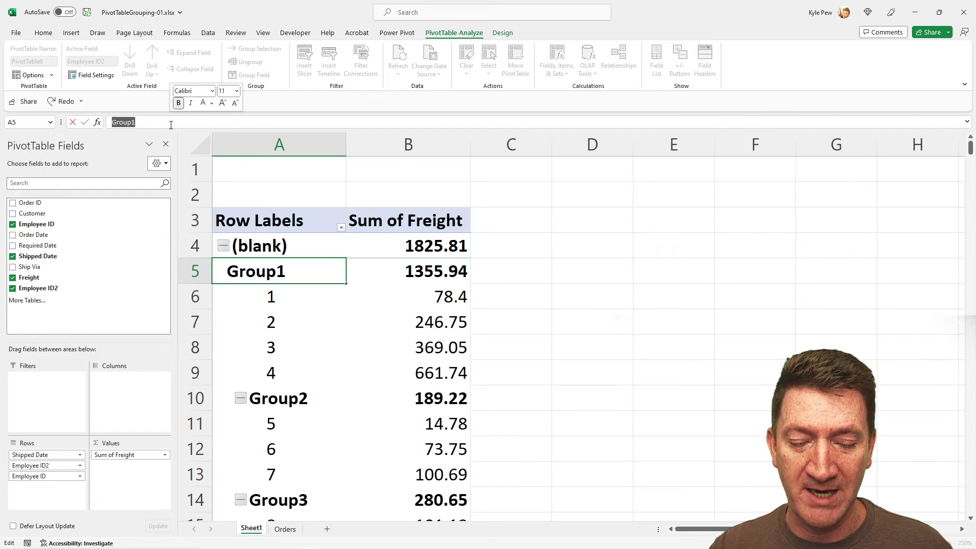
{"action": "type", "text": "A TE"}
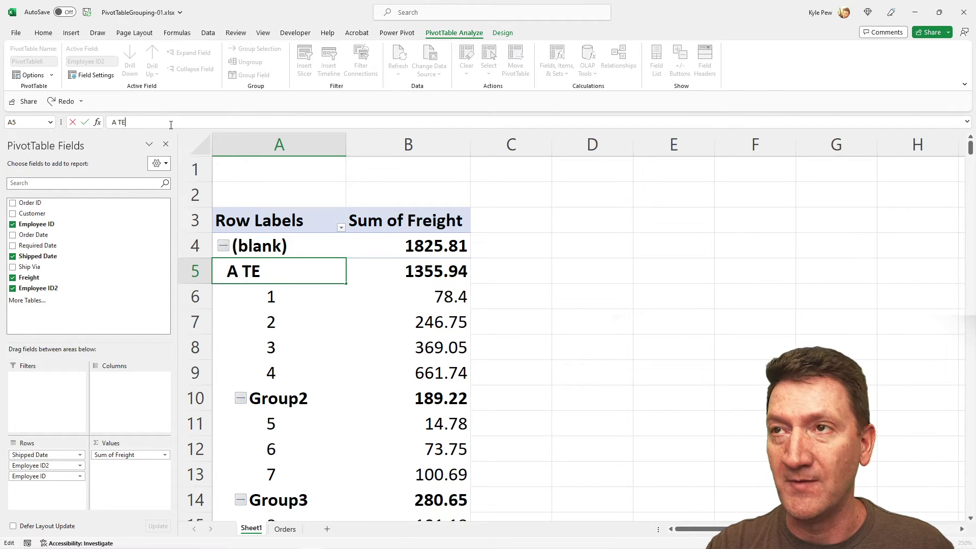
{"action": "type", "text": "AM"}
{"action": "key", "text": "Return"}
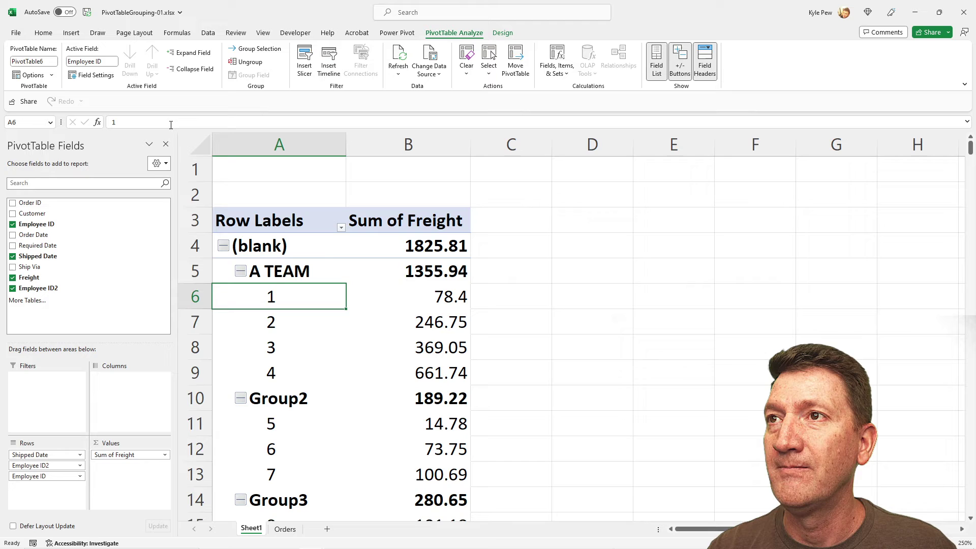
Rename the Group2 label to B TEAM
{"action": "left_click", "coordinate": [286, 398]}
{"action": "double_click", "coordinate": [169, 124]}
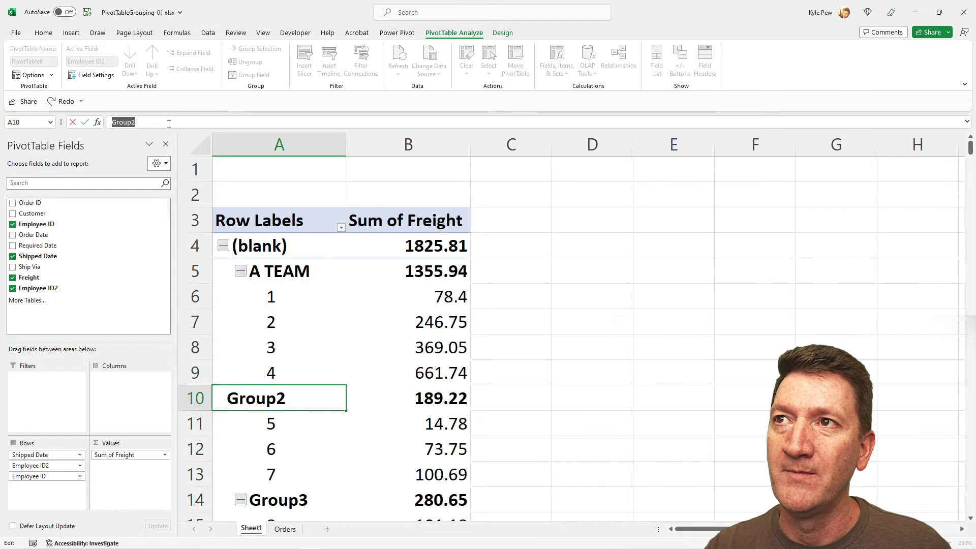
{"action": "type", "text": "B TEAM"}
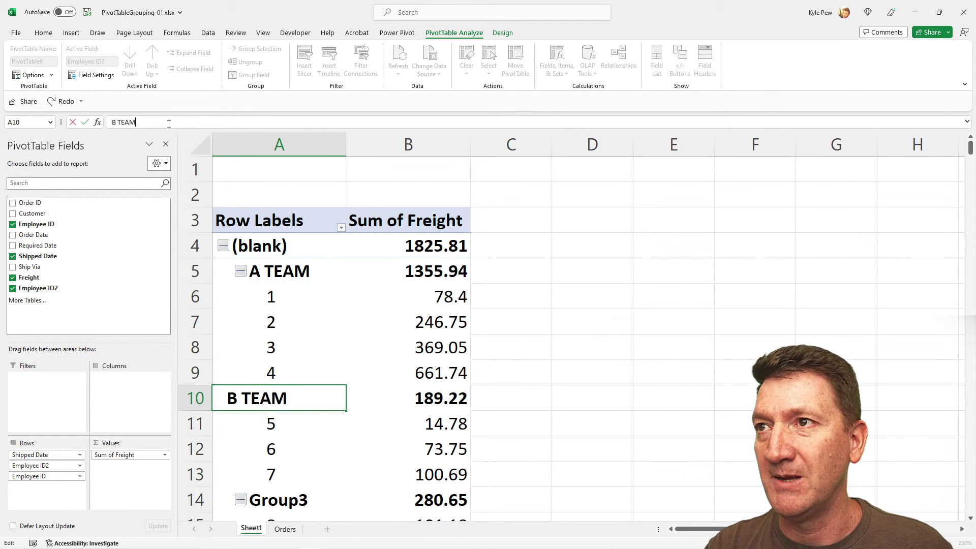
{"action": "key", "text": "Return"}
Rename the Group3 label to C TEAM
{"action": "scroll", "coordinate": [211, 334], "scroll_direction": "down", "scroll_amount": 2}
{"action": "left_click", "coordinate": [274, 347]}
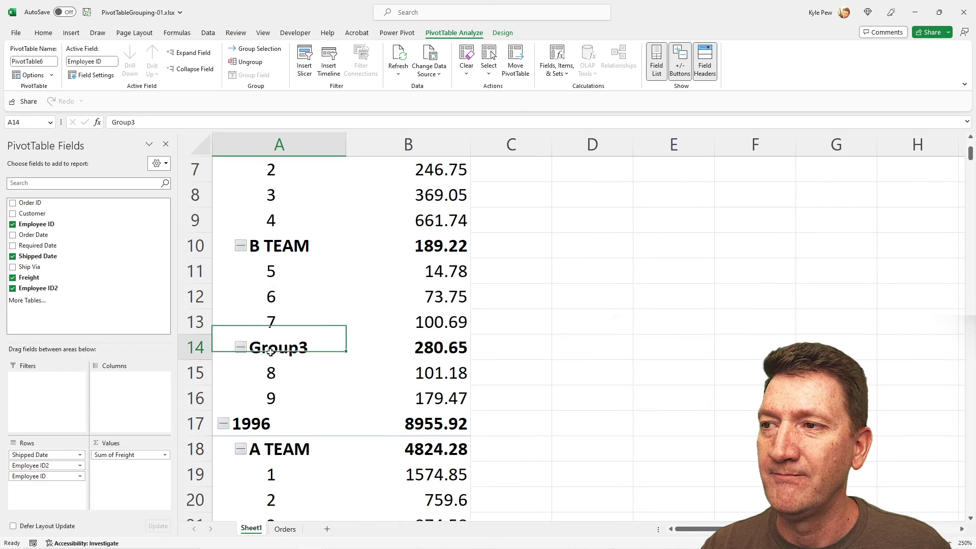
{"action": "left_click", "coordinate": [150, 123]}
{"action": "double_click", "coordinate": [150, 123]}
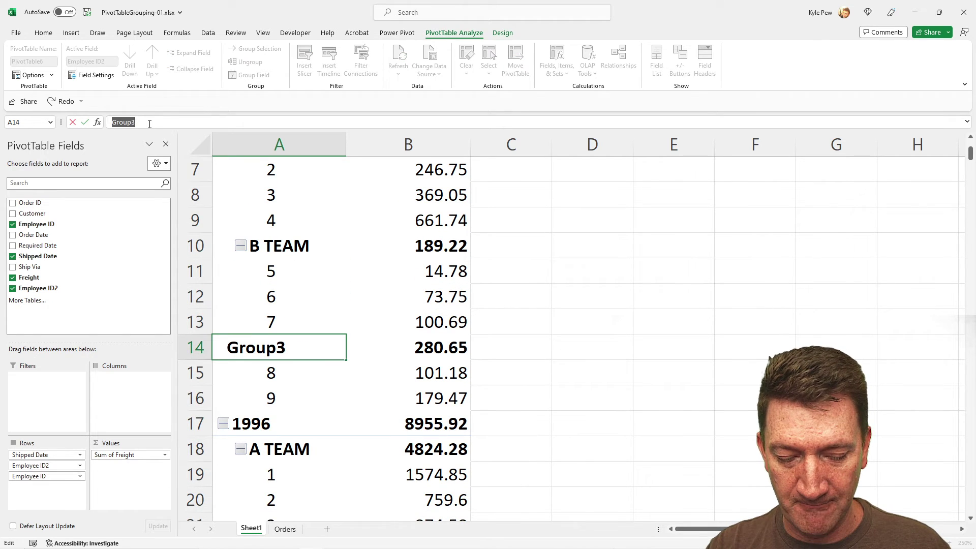
{"action": "type", "text": "C TEAM"}
{"action": "key", "text": "Return"}
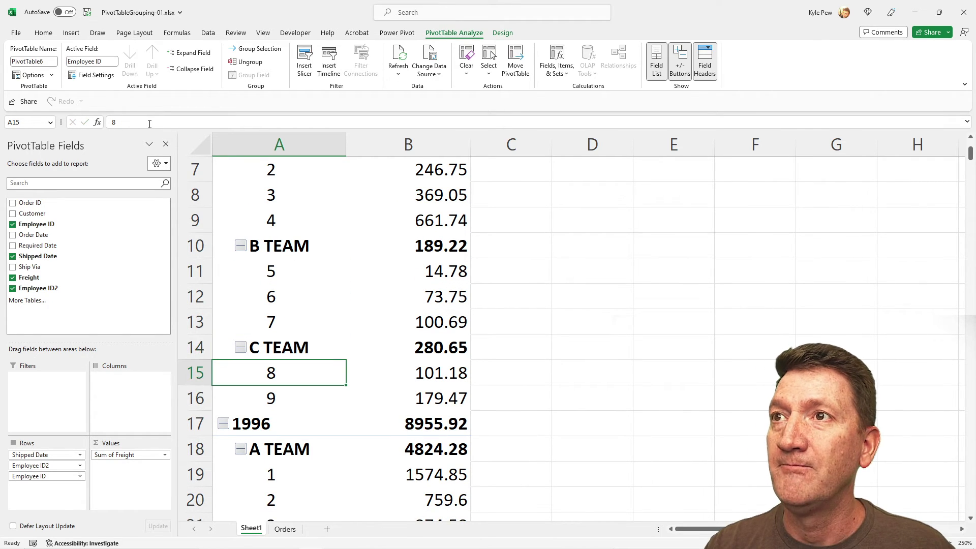
Review the renamed groups, then collapse A TEAM, B TEAM and C TEAM to team subtotals
{"action": "scroll", "coordinate": [285, 294], "scroll_direction": "down", "scroll_amount": 4}
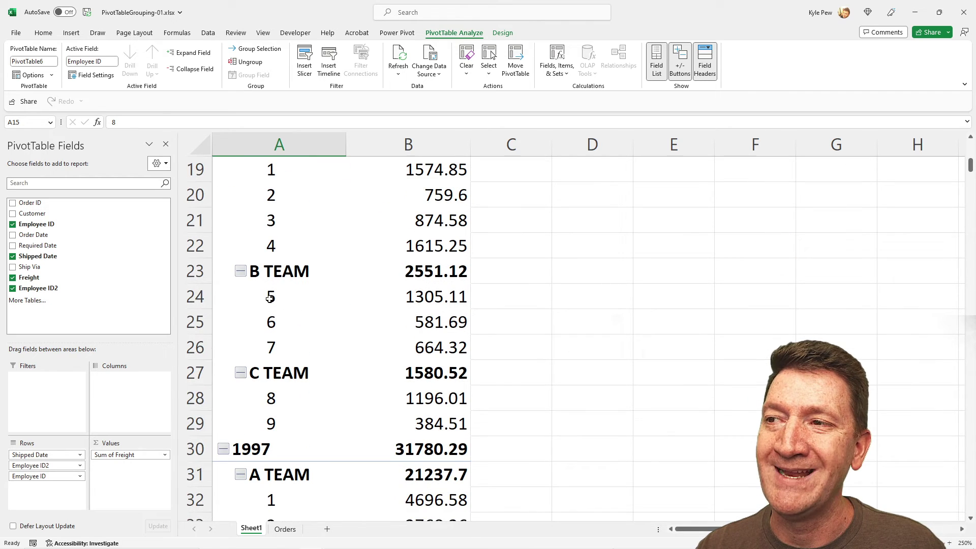
{"action": "scroll", "coordinate": [303, 379], "scroll_direction": "down", "scroll_amount": 2}
{"action": "scroll", "coordinate": [276, 414], "scroll_direction": "down", "scroll_amount": 2}
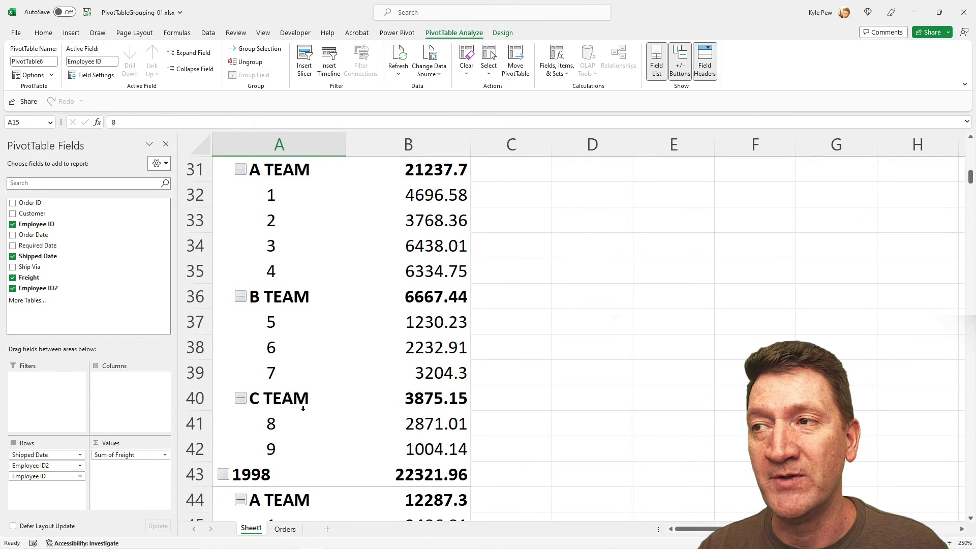
{"action": "scroll", "coordinate": [303, 408], "scroll_direction": "down", "scroll_amount": 1}
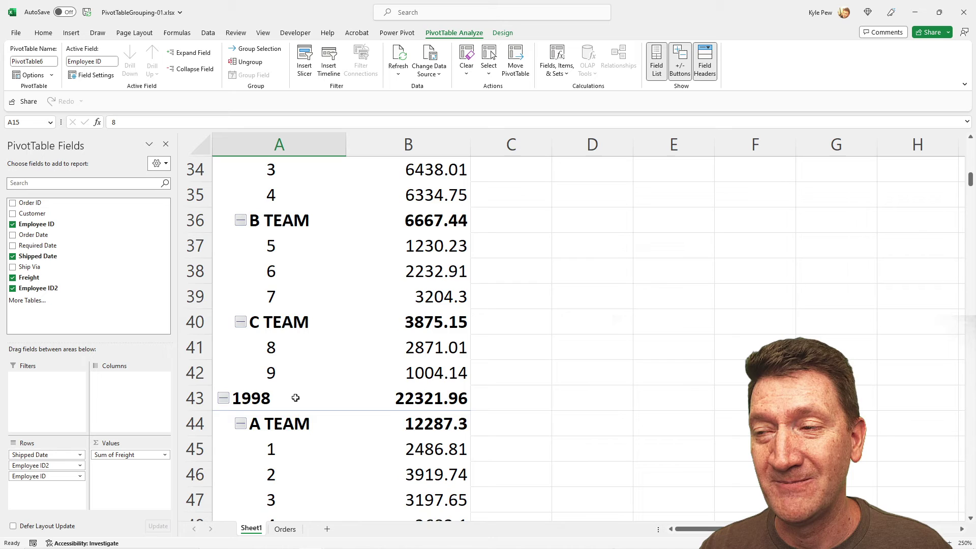
{"action": "scroll", "coordinate": [295, 398], "scroll_direction": "up", "scroll_amount": 11}
{"action": "left_click", "coordinate": [240, 271]}
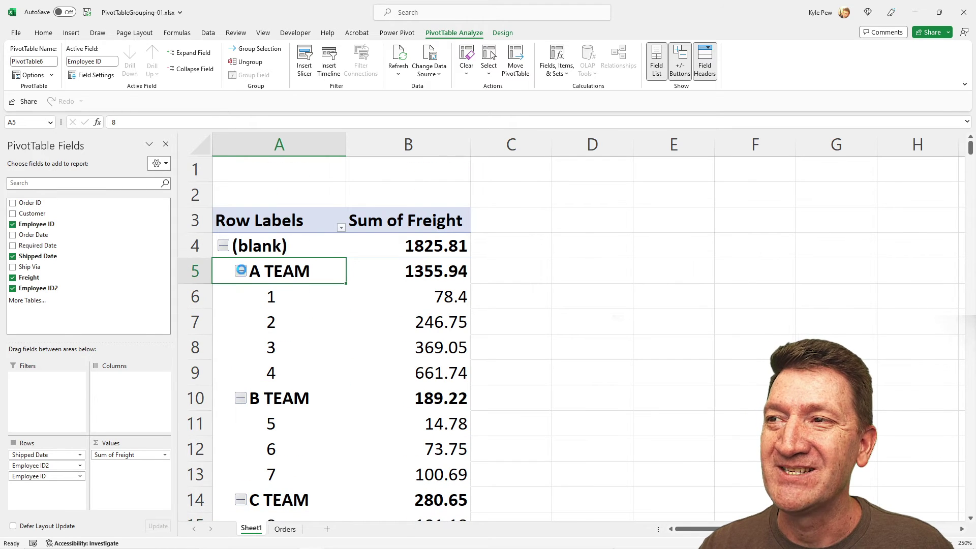
{"action": "left_click", "coordinate": [241, 297]}
{"action": "left_click", "coordinate": [240, 322]}
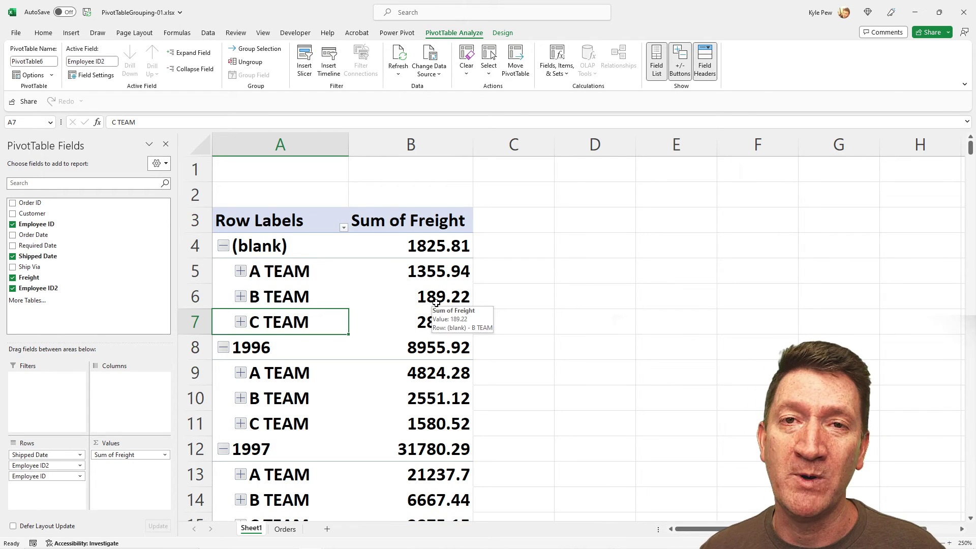
Expand A TEAM so employee IDs 1–4 reappear under each year
{"action": "left_click", "coordinate": [240, 373]}
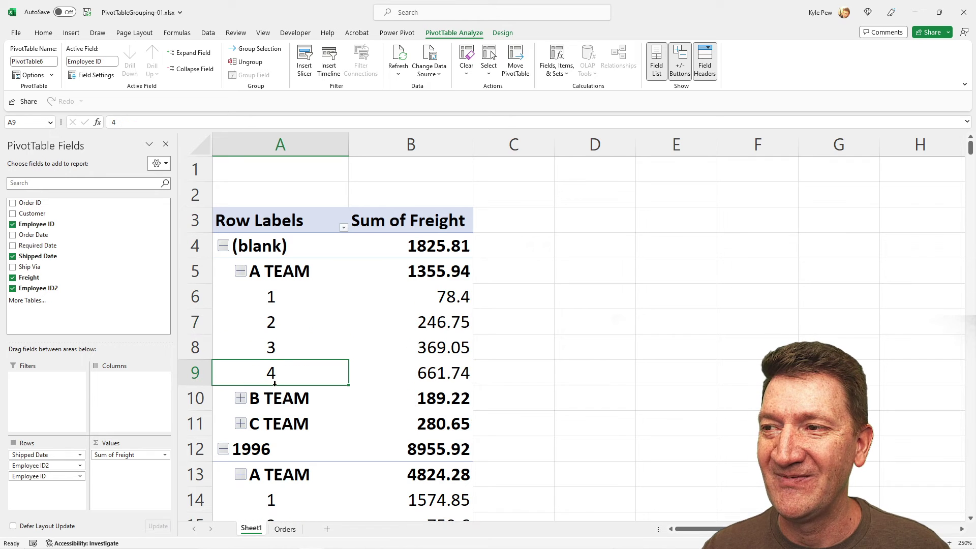